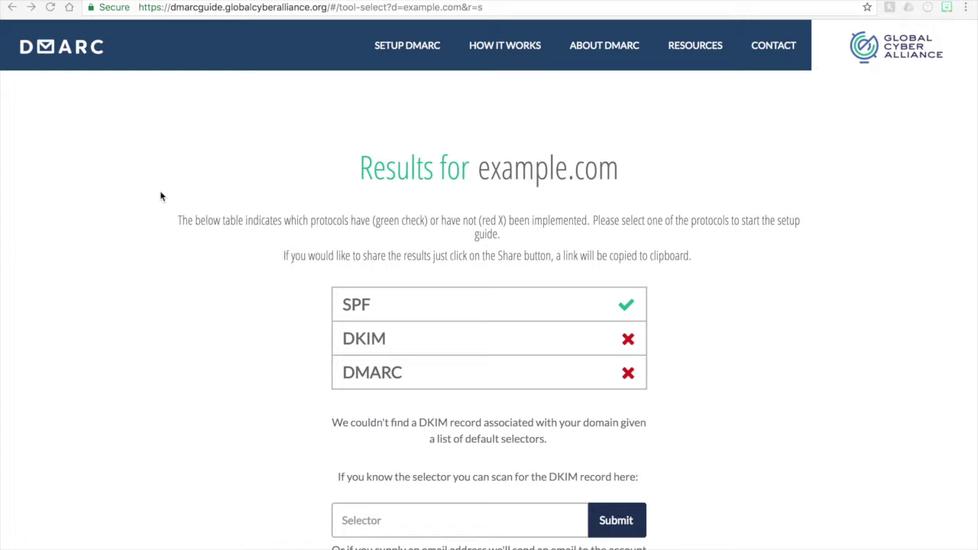
# Review the known-selector and email-address DKIM scan fields, then return to the results table
pyautogui.scroll(-2, 160, 196)
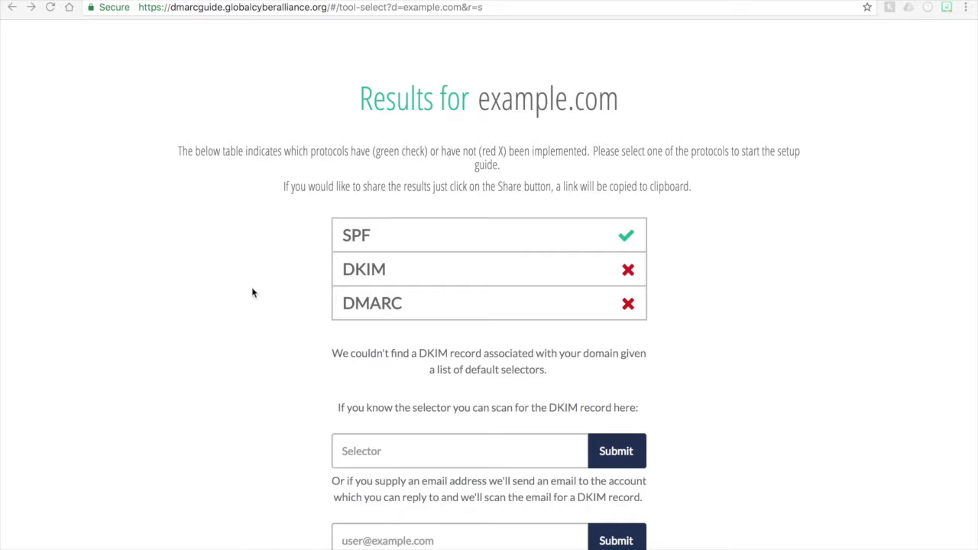
pyautogui.scroll(-1, 253, 290)
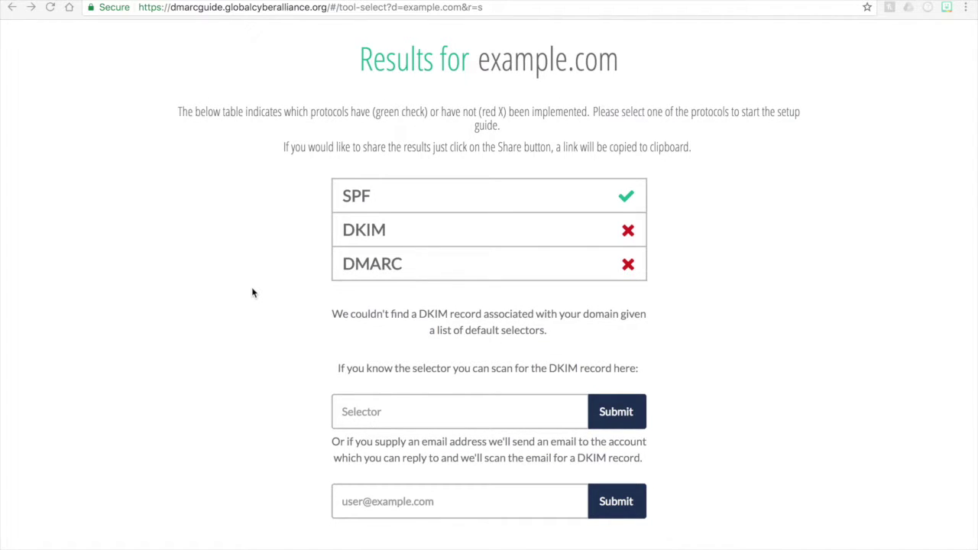
pyautogui.scroll(-1, 252, 293)
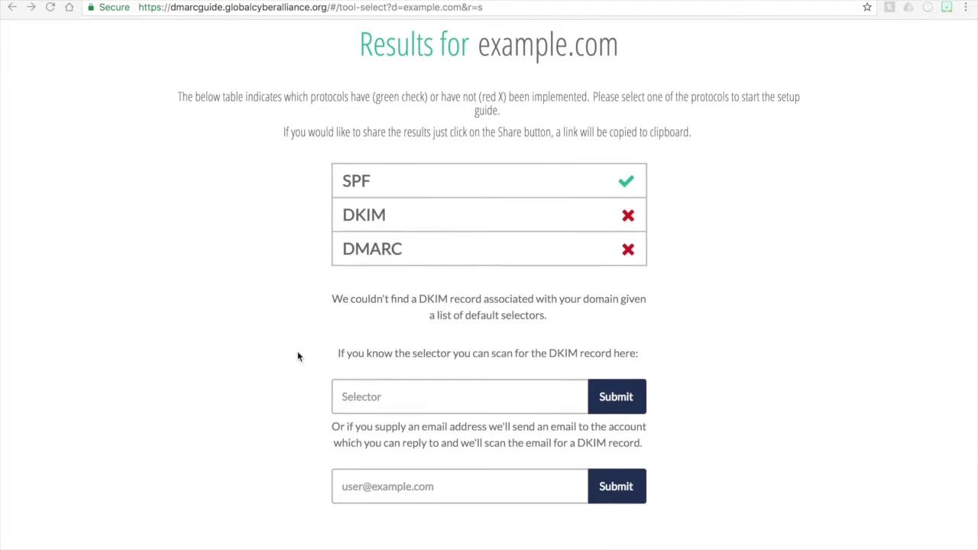
pyautogui.scroll(-1, 298, 357)
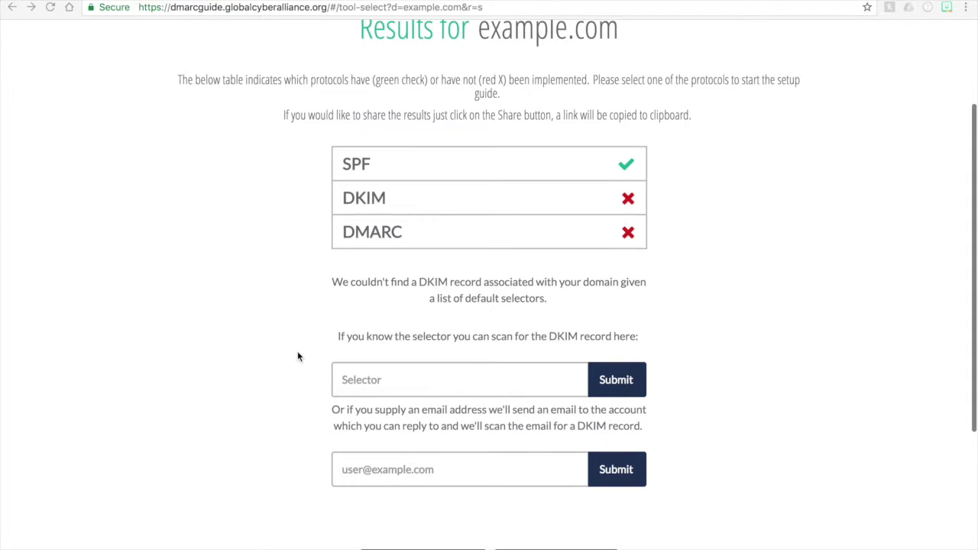
pyautogui.click(366, 384)
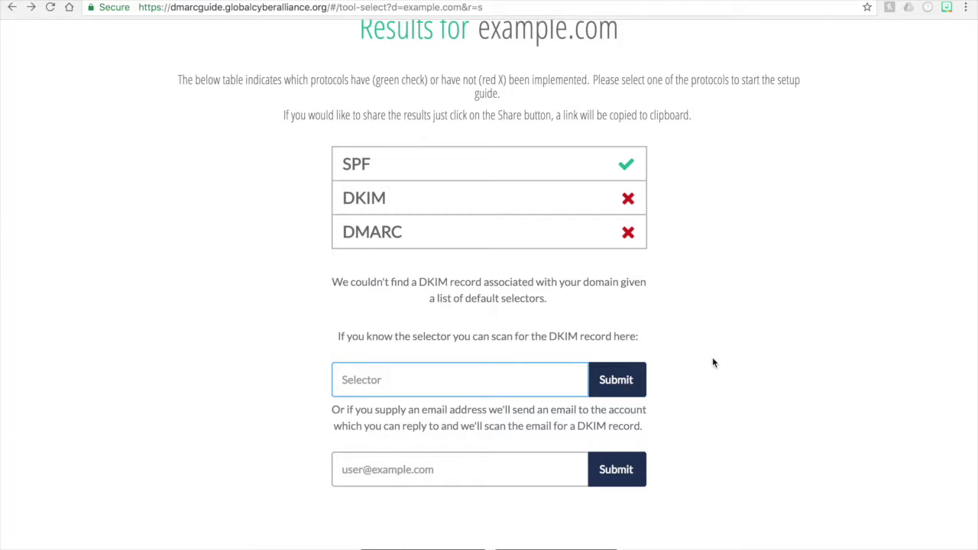
pyautogui.click(453, 475)
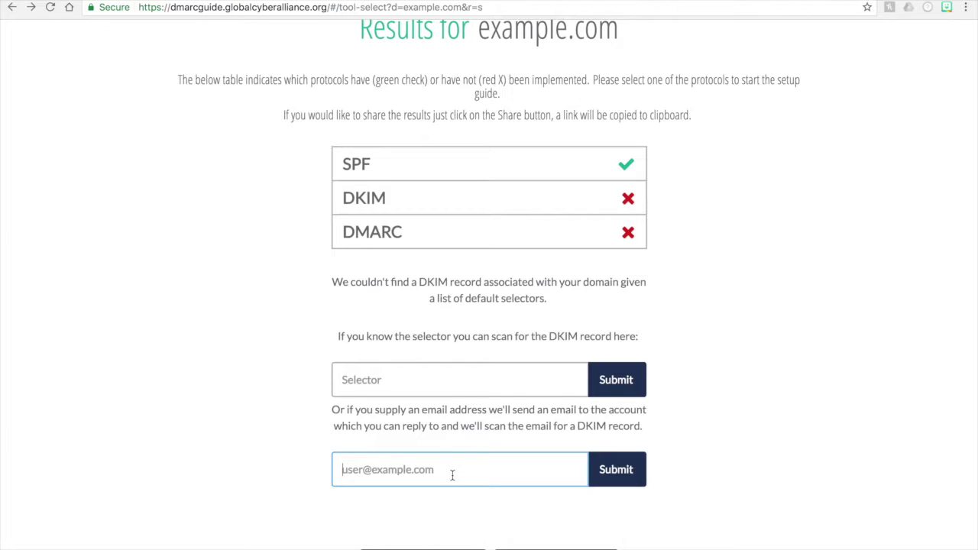
pyautogui.scroll(1, 453, 475)
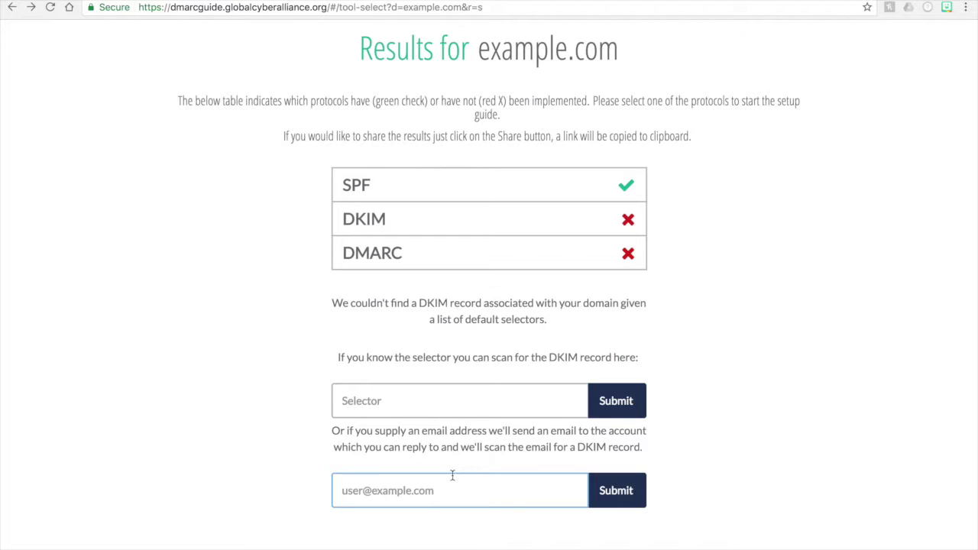
pyautogui.scroll(1, 453, 475)
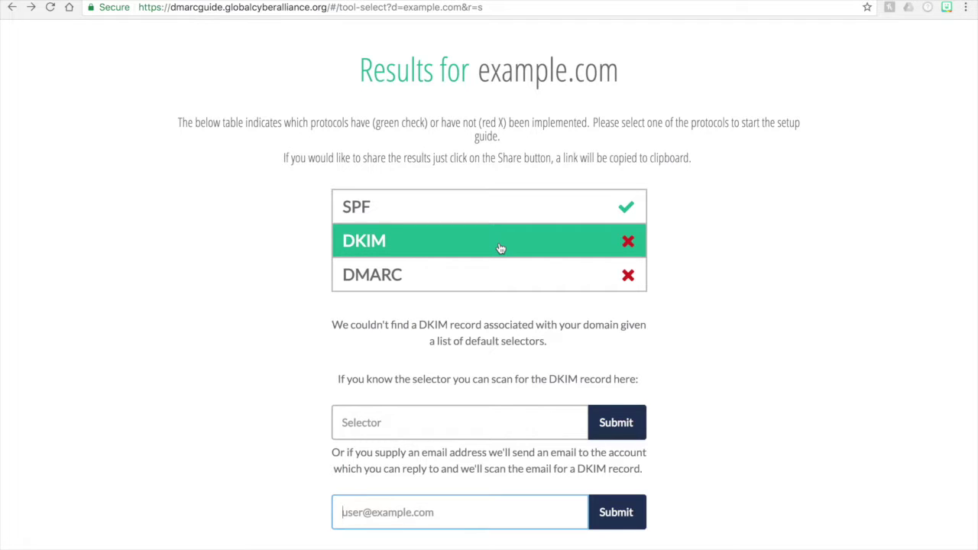
# Select DKIM in the example.com results and continue into the 'What is DKIM?' guide step
pyautogui.click(501, 249)
pyautogui.scroll(-5, 273, 245)
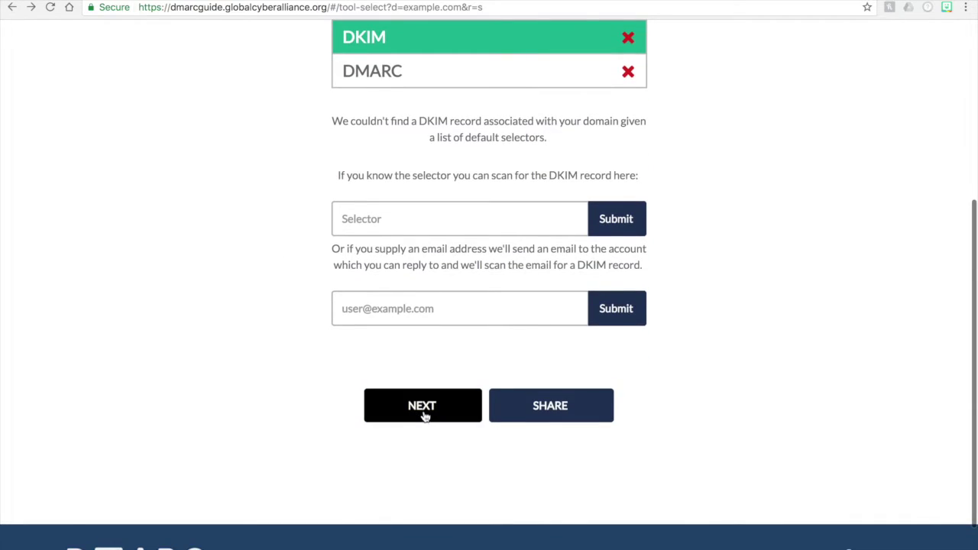
pyautogui.click(425, 412)
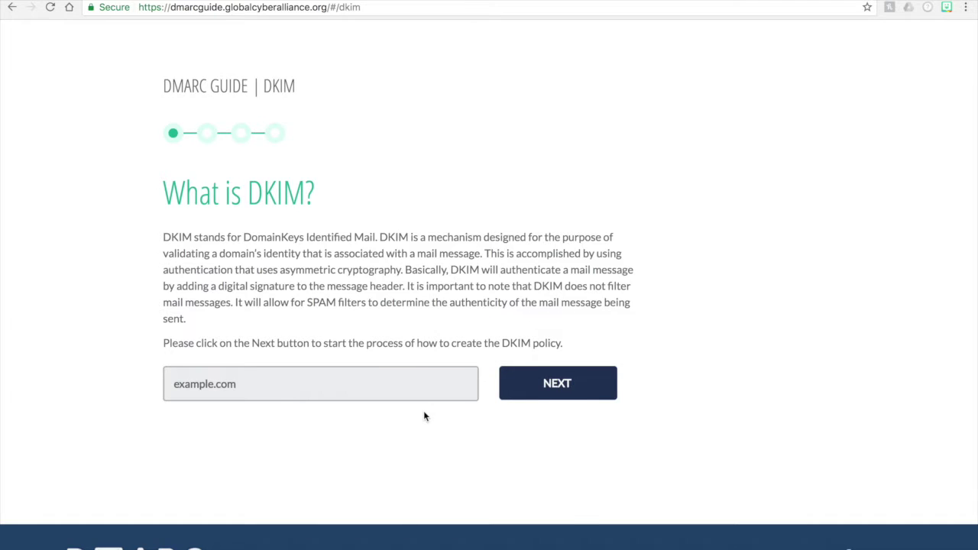
pyautogui.scroll(-1, 425, 417)
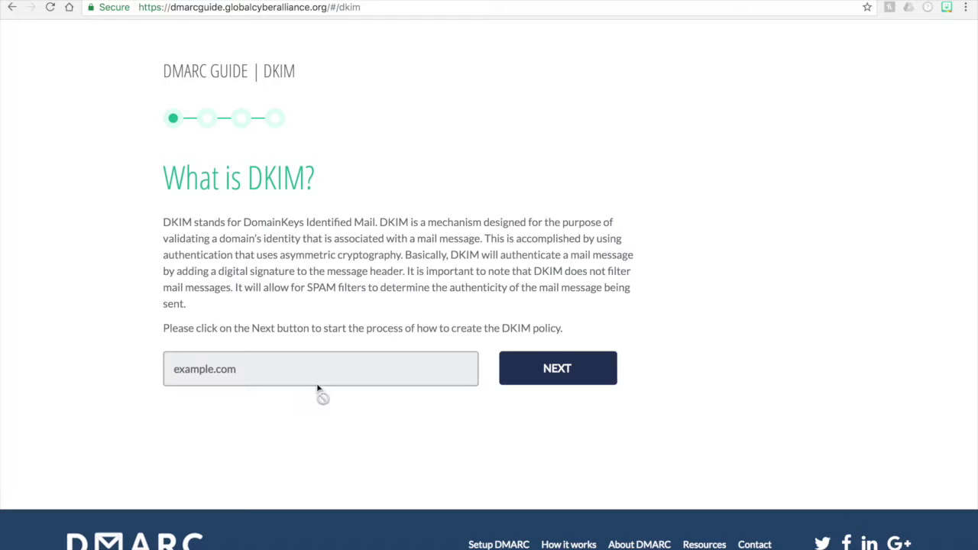
pyautogui.click(279, 371)
# On the Selector step, choose default.* from the selector dropdown and continue to Public Key
pyautogui.click(569, 377)
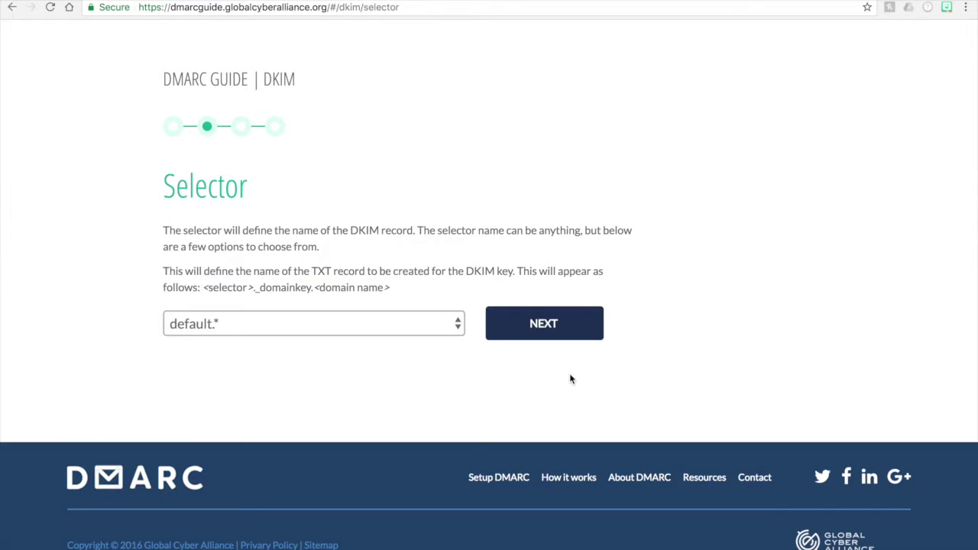
pyautogui.click(455, 333)
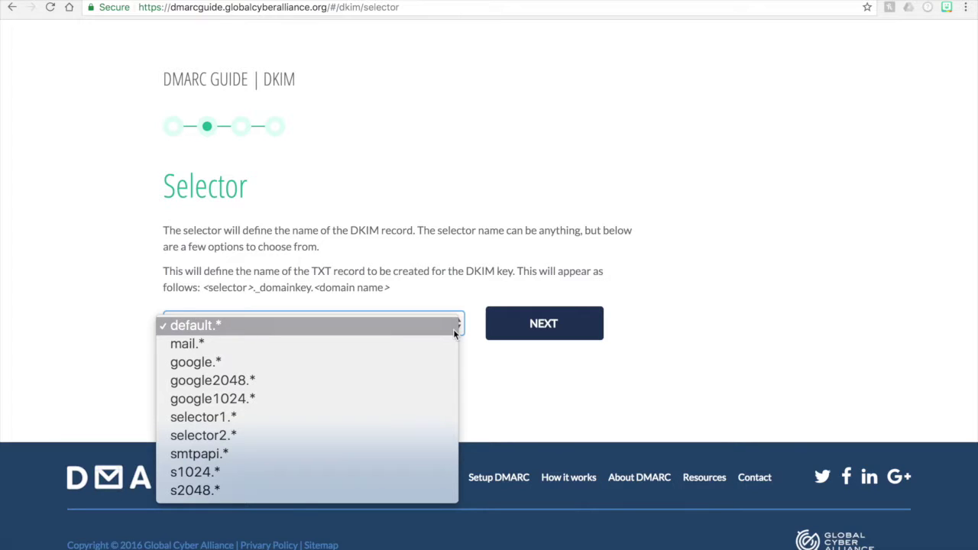
pyautogui.click(397, 324)
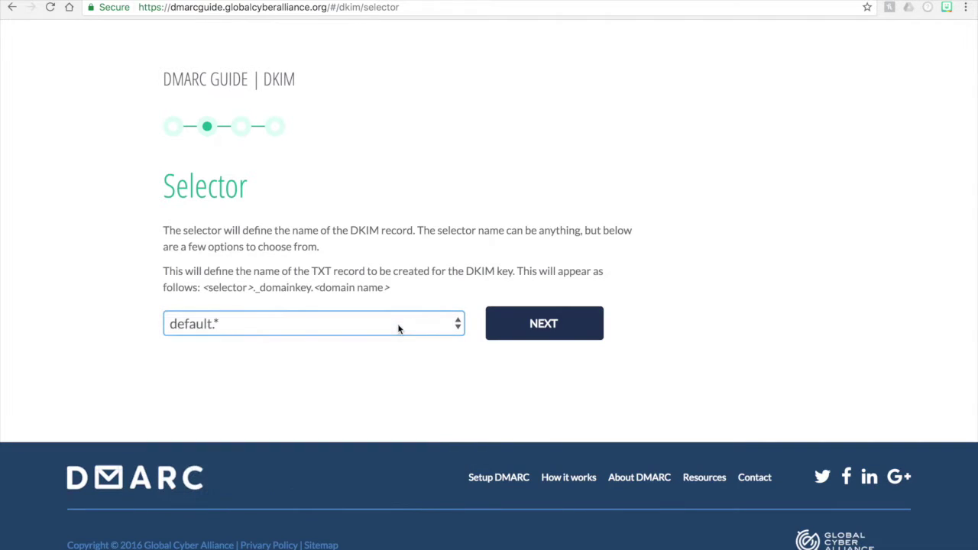
pyautogui.click(550, 336)
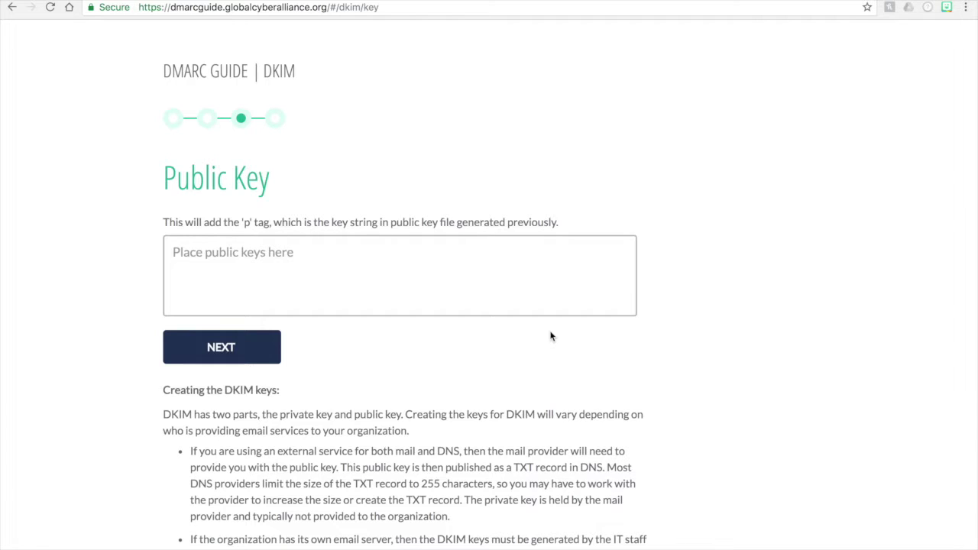
pyautogui.scroll(-3, 550, 337)
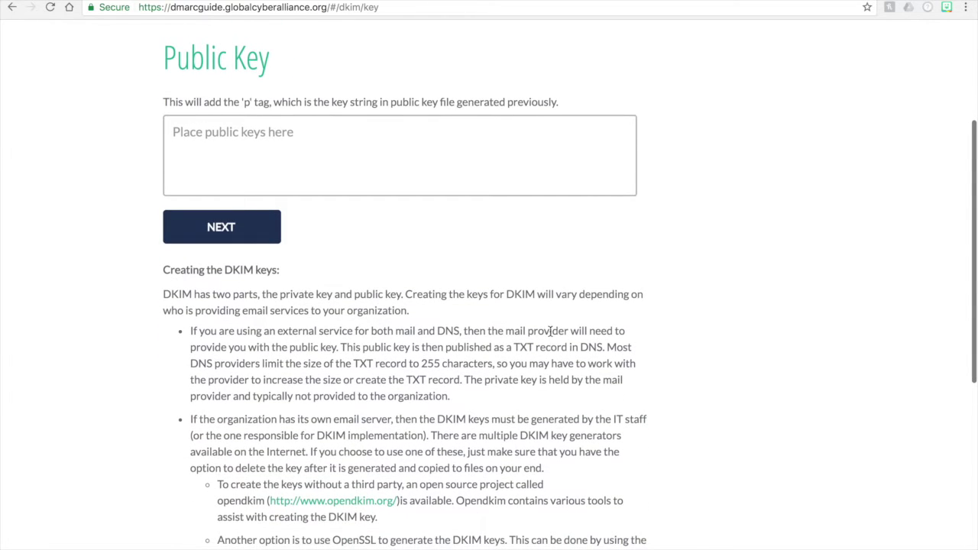
pyautogui.scroll(-5, 672, 349)
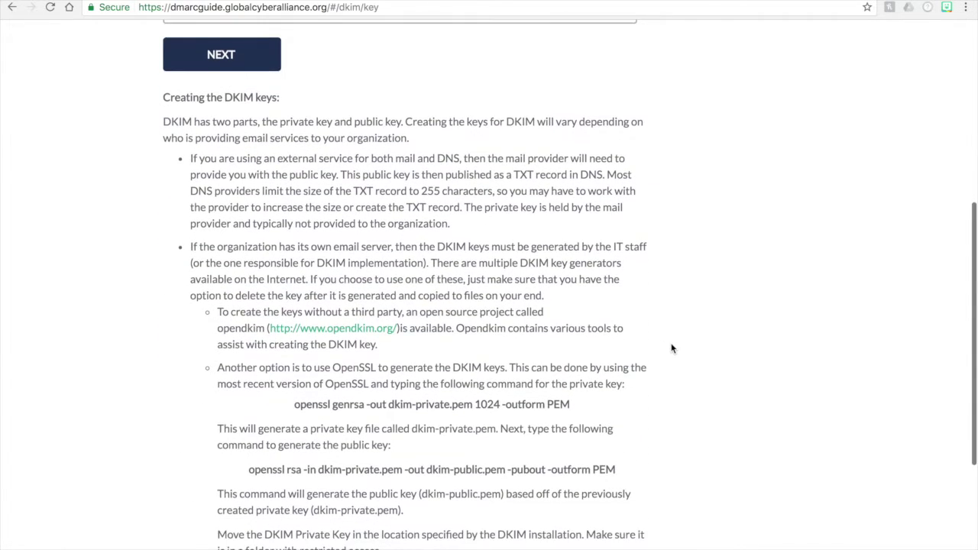
pyautogui.scroll(-1, 672, 349)
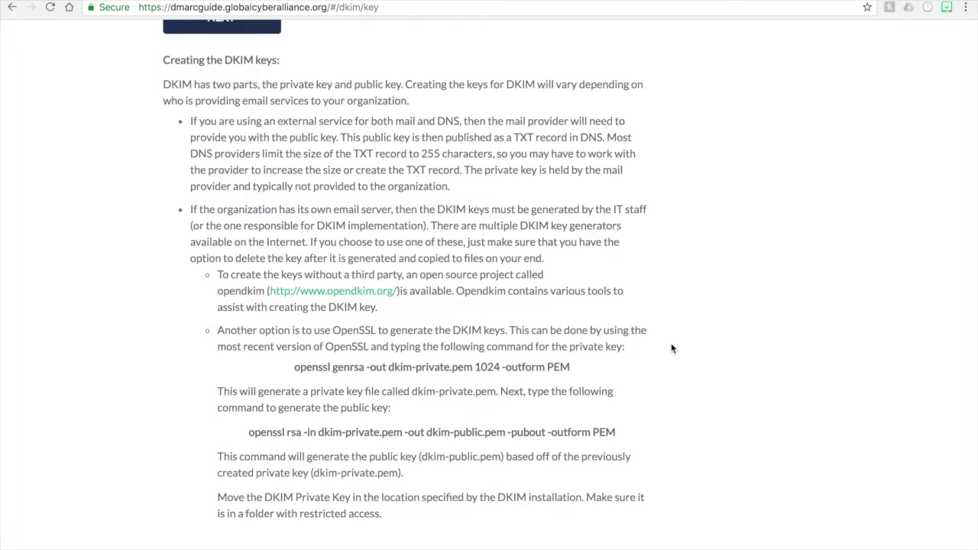
pyautogui.scroll(5, 671, 349)
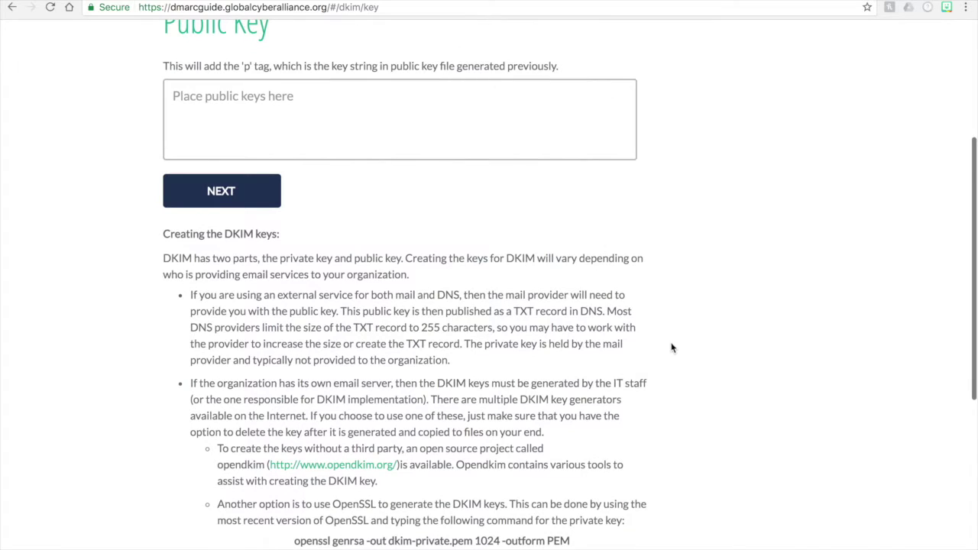
pyautogui.click(522, 146)
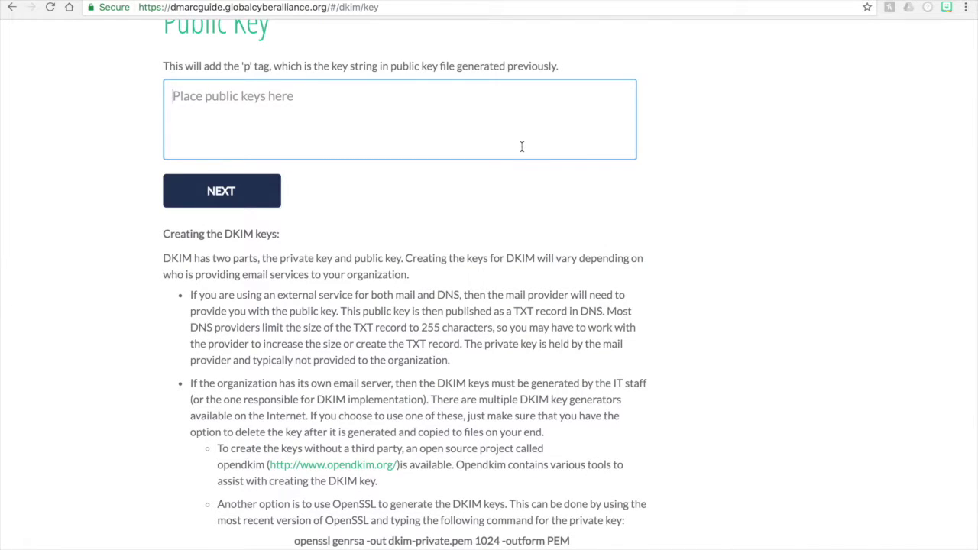
pyautogui.scroll(-2, 522, 146)
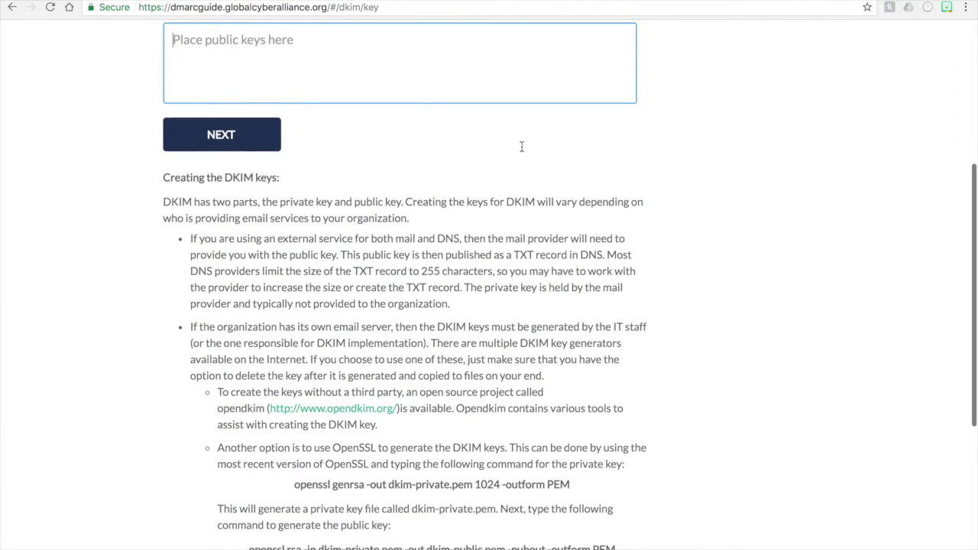
pyautogui.scroll(-4, 522, 146)
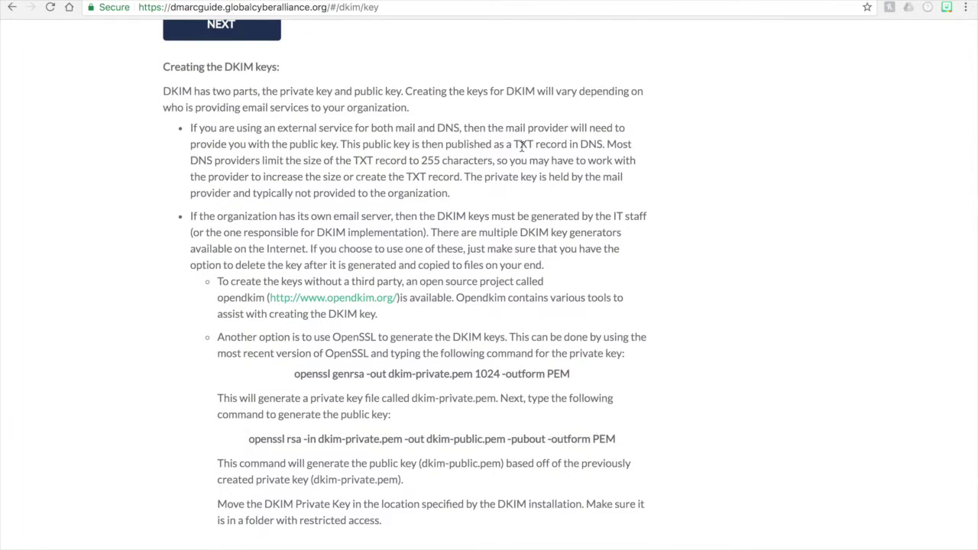
pyautogui.scroll(-1, 523, 146)
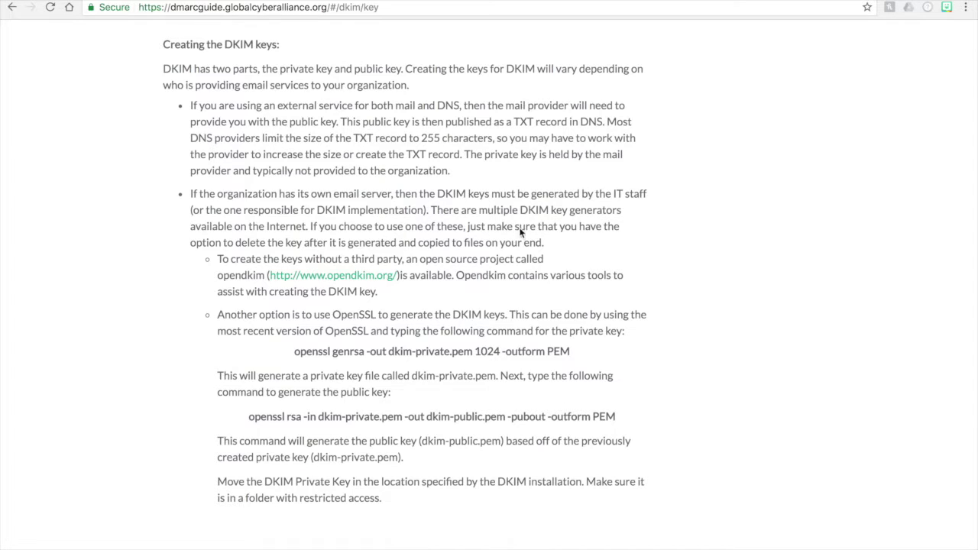
pyautogui.moveTo(569, 352); pyautogui.dragTo(293, 351)
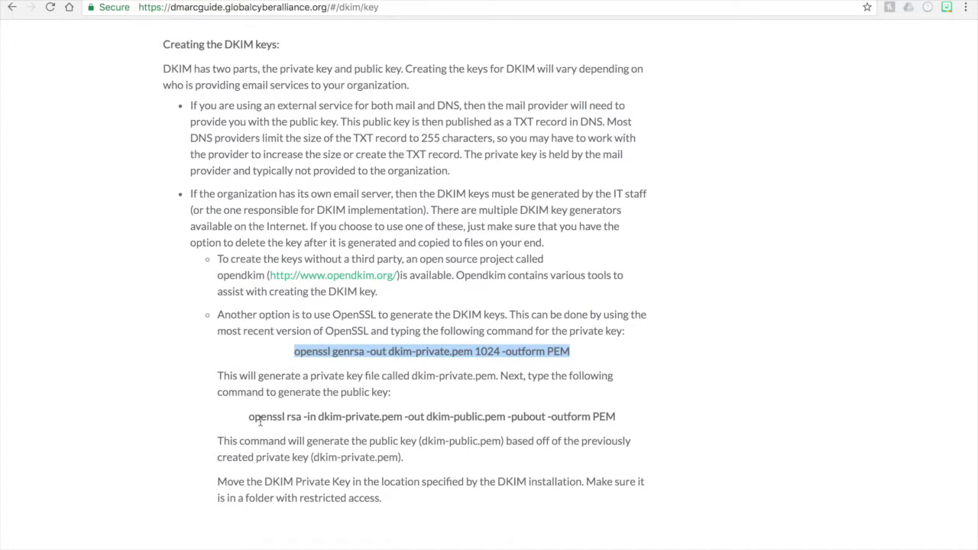
pyautogui.moveTo(249, 417); pyautogui.dragTo(616, 419)
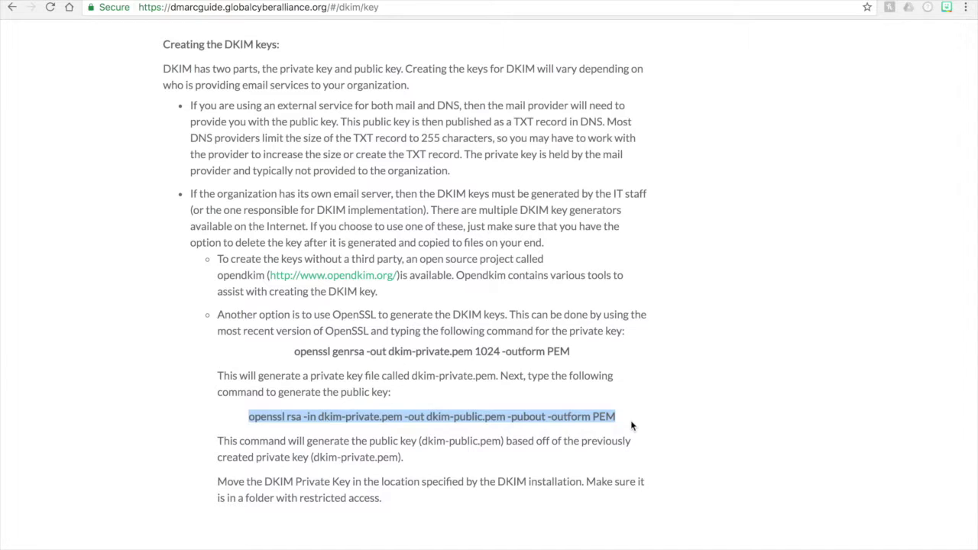
pyautogui.click(632, 426)
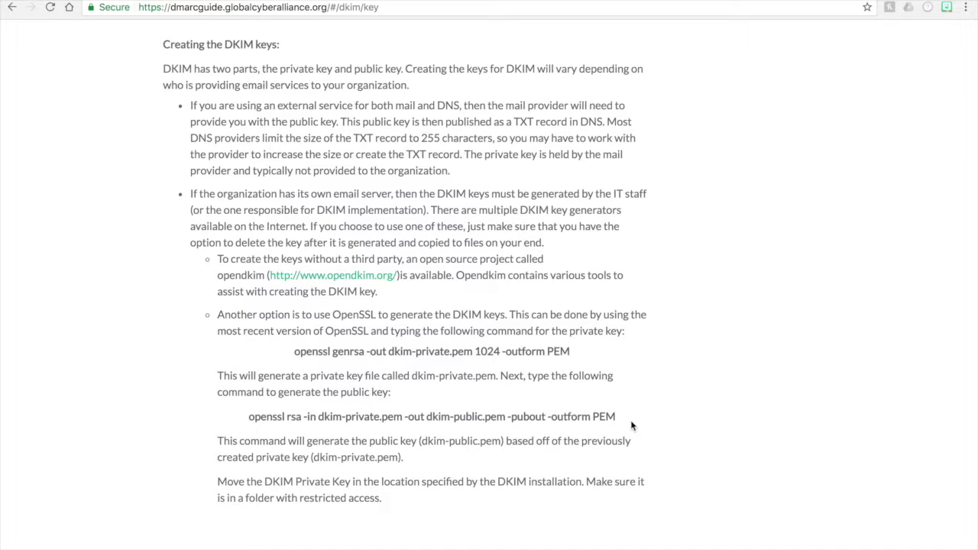
pyautogui.scroll(4, 631, 426)
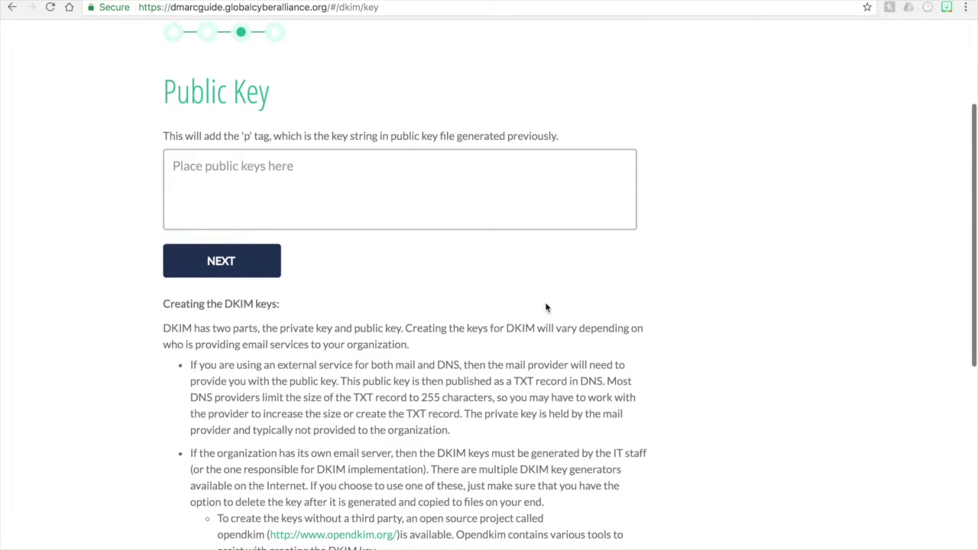
# Enter a placeholder public key string to generate the default._domainkey.example.com TXT record
pyautogui.click(530, 201)
pyautogui.write('jfklasuoirja;khvio;dsjf')
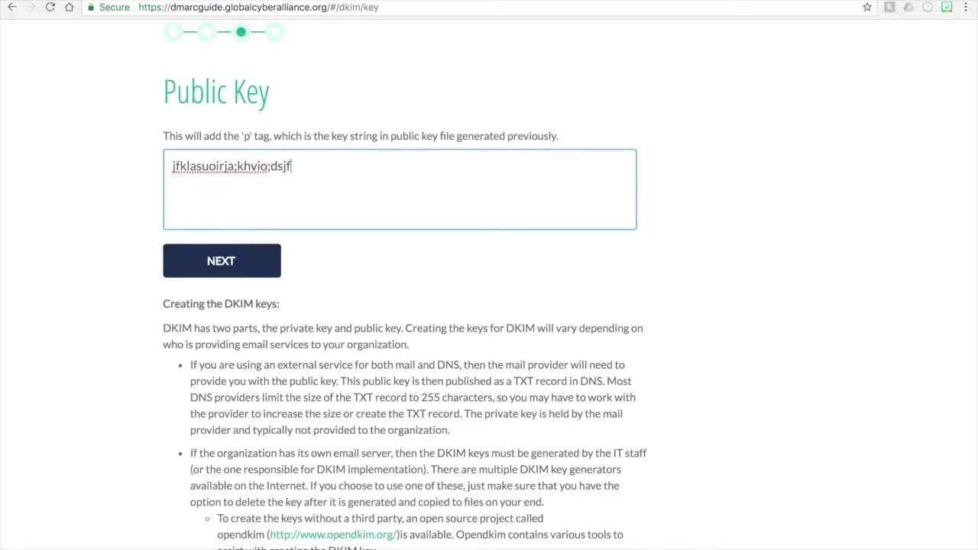
pyautogui.write("jaksuo;ljrjfhavjs;ldf;asio'jnajekrjfasnjkjklsa")
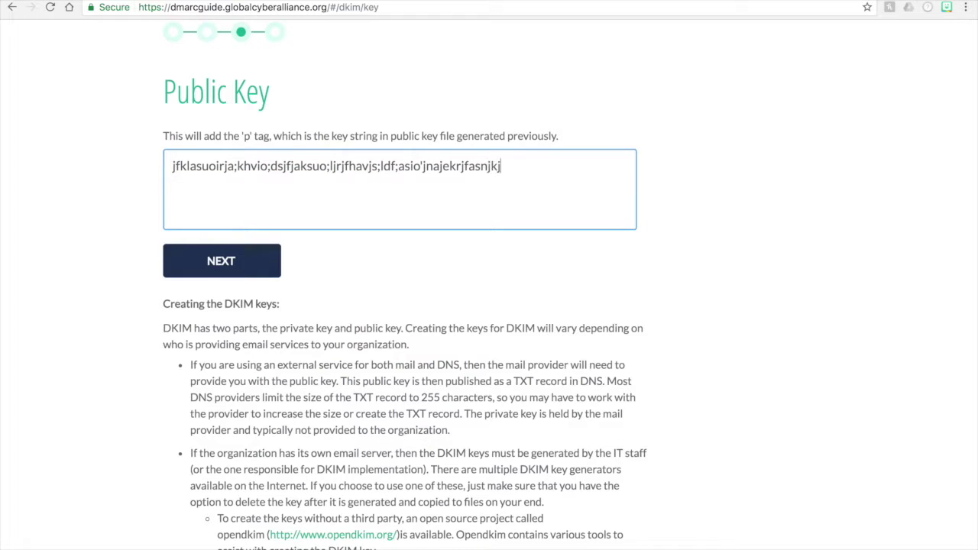
pyautogui.click(211, 263)
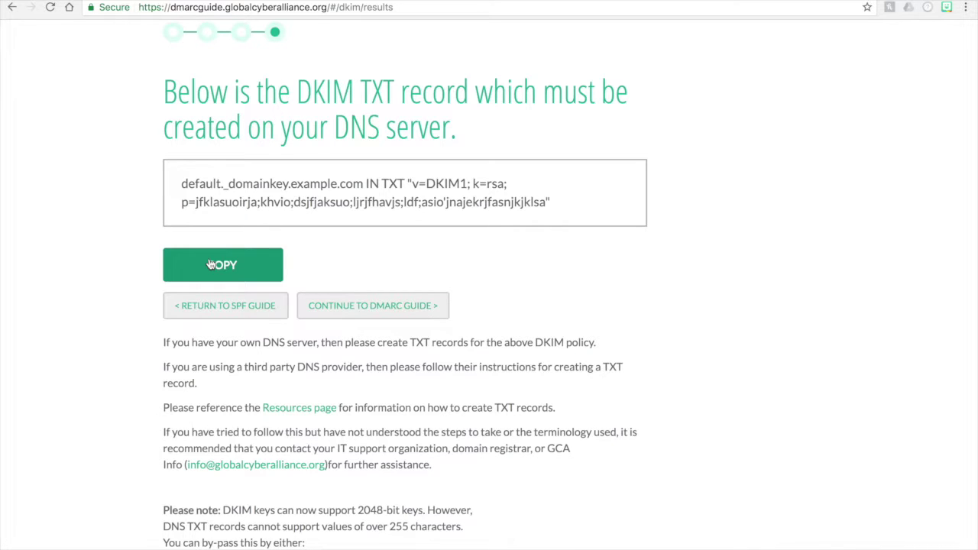
pyautogui.moveTo(221, 183); pyautogui.dragTo(180, 183)
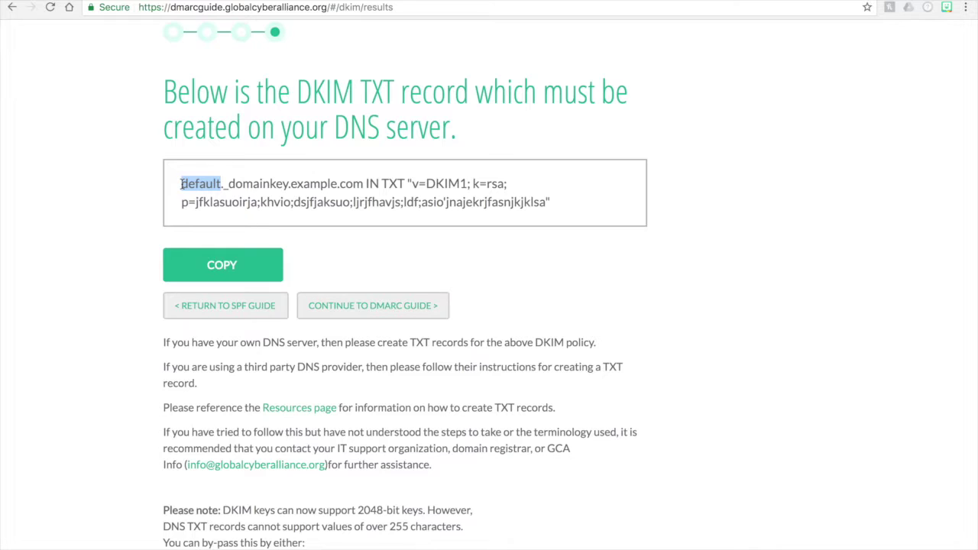
pyautogui.moveTo(223, 183); pyautogui.dragTo(289, 186)
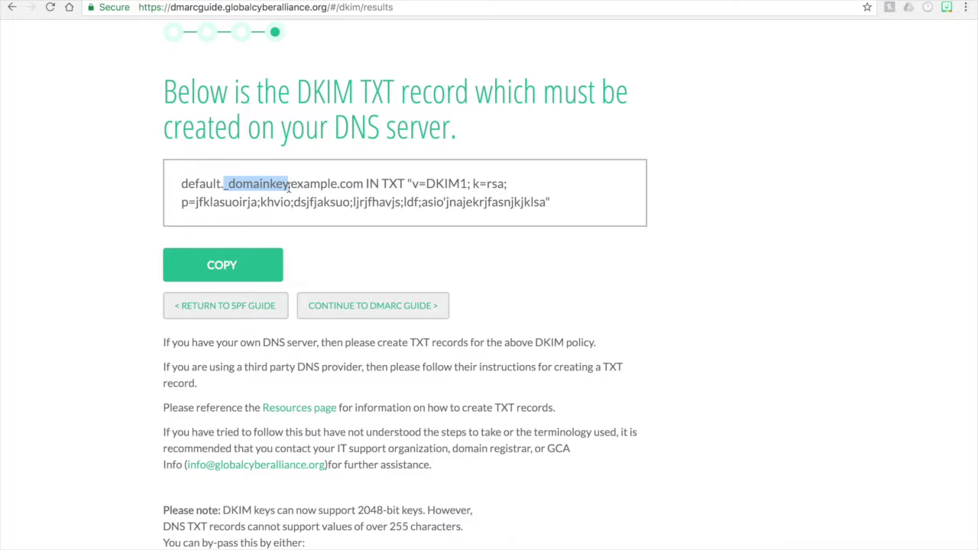
pyautogui.moveTo(364, 185); pyautogui.dragTo(291, 186)
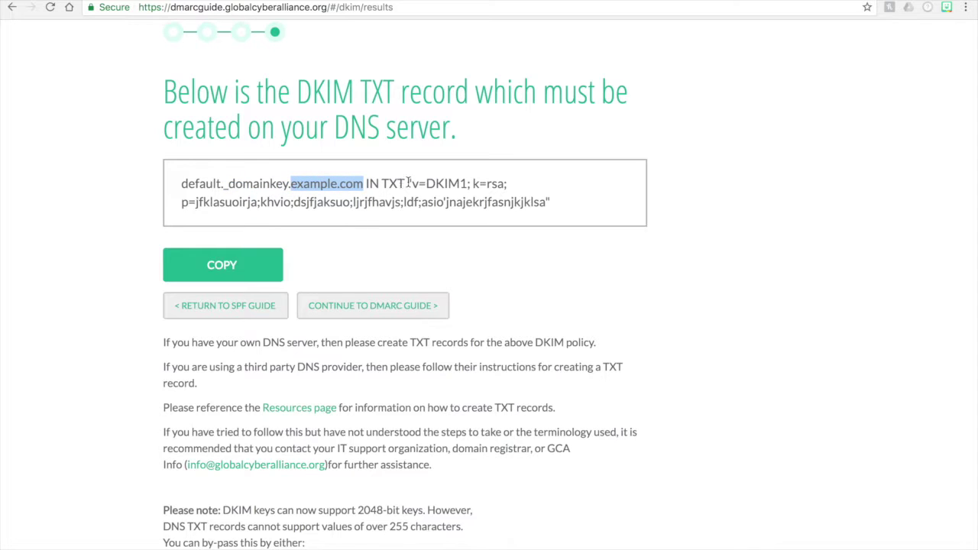
pyautogui.moveTo(412, 184); pyautogui.dragTo(544, 212)
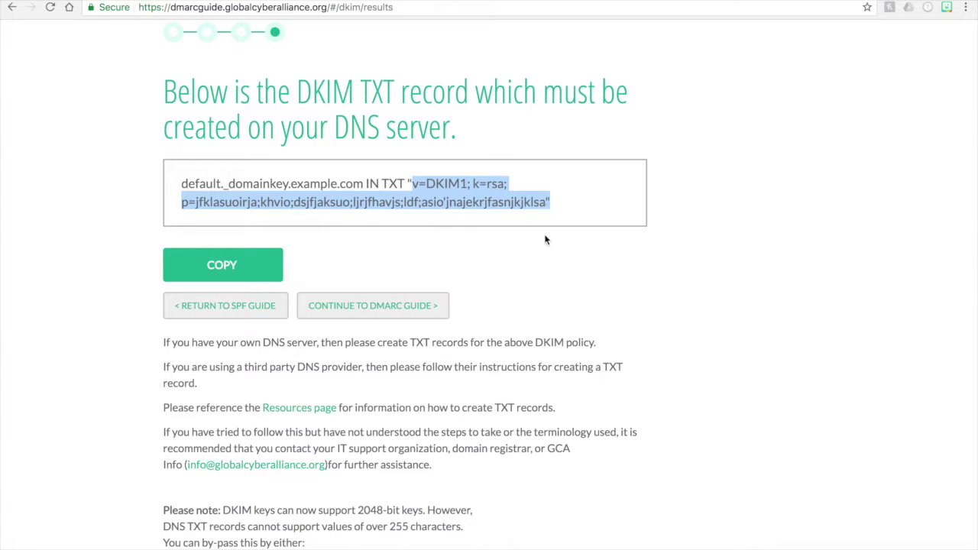
pyautogui.click(545, 253)
pyautogui.scroll(-1, 546, 254)
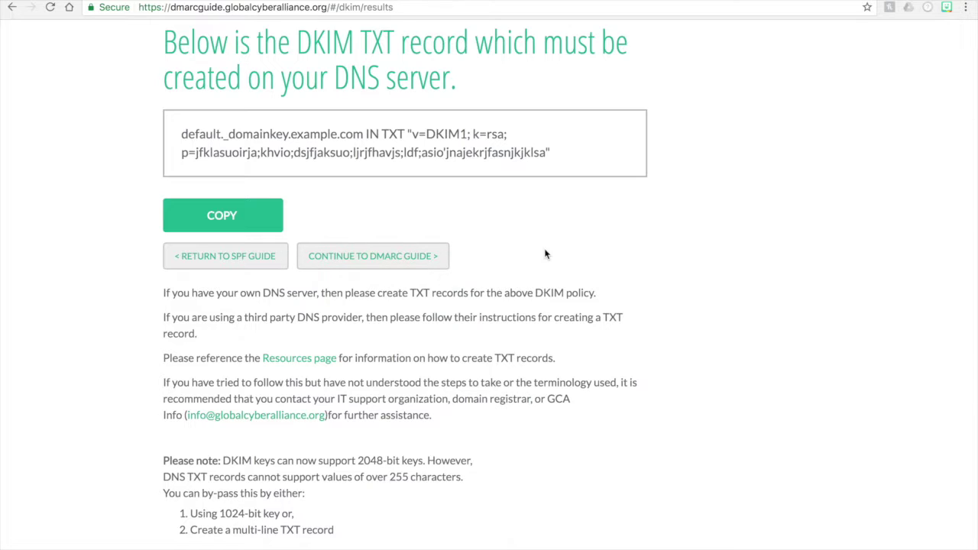
pyautogui.scroll(-5, 546, 254)
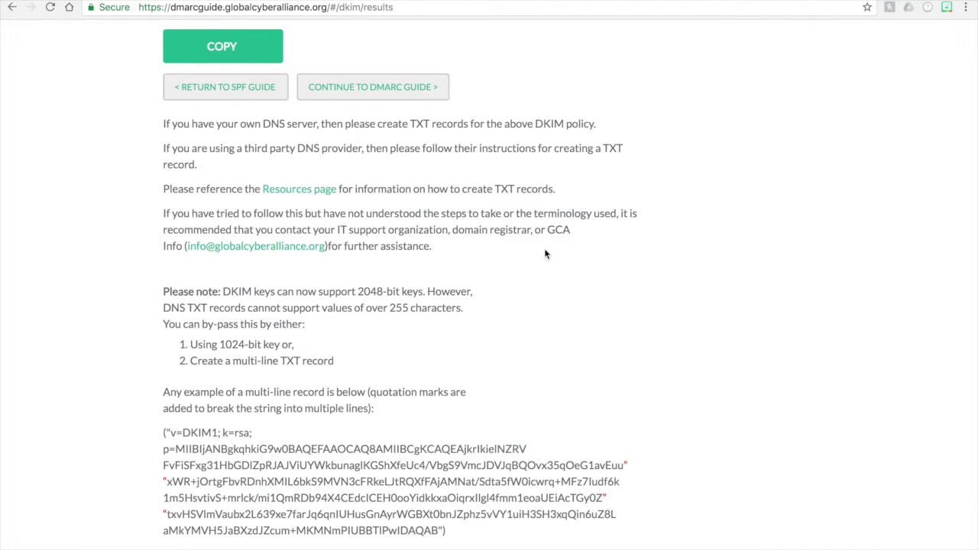
pyautogui.scroll(-2, 546, 254)
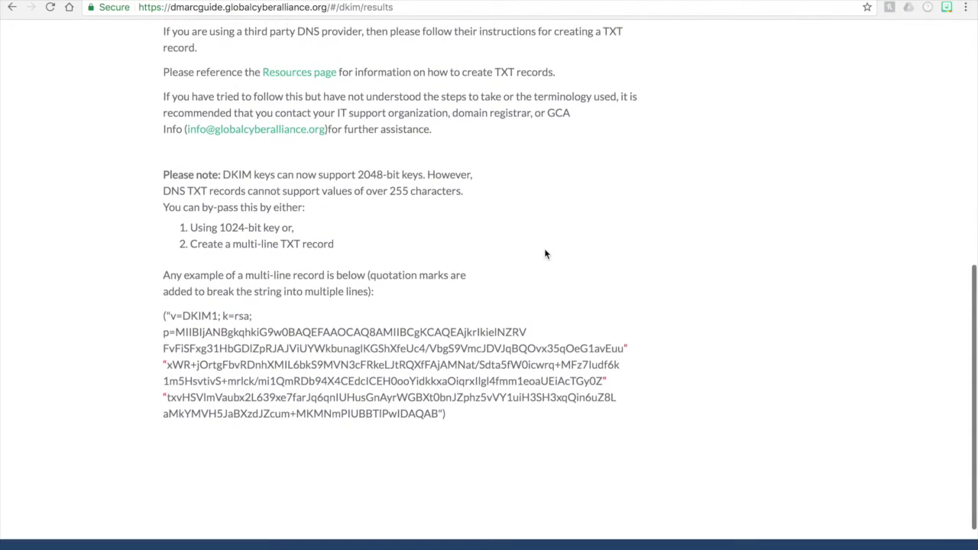
pyautogui.scroll(4, 546, 253)
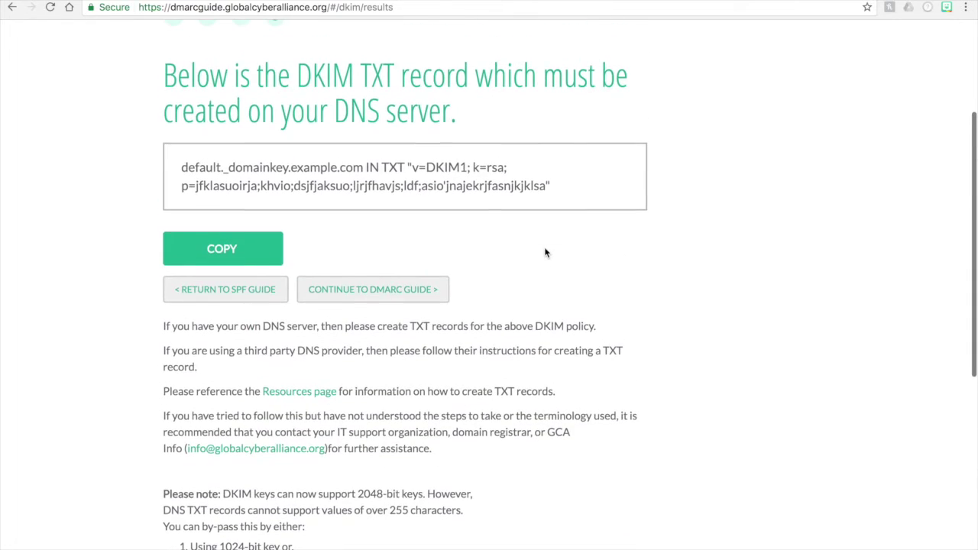